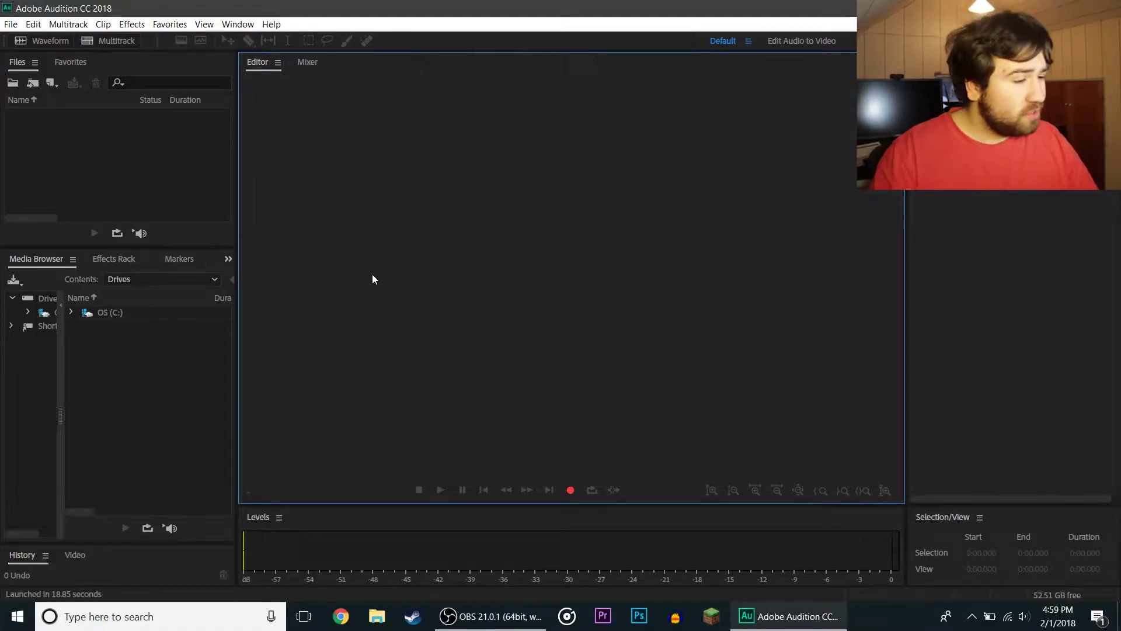
# - Start a multitrack session called 'Music Extension' with the sample rate set to 44100 Hz
pyautogui.click(8, 24)
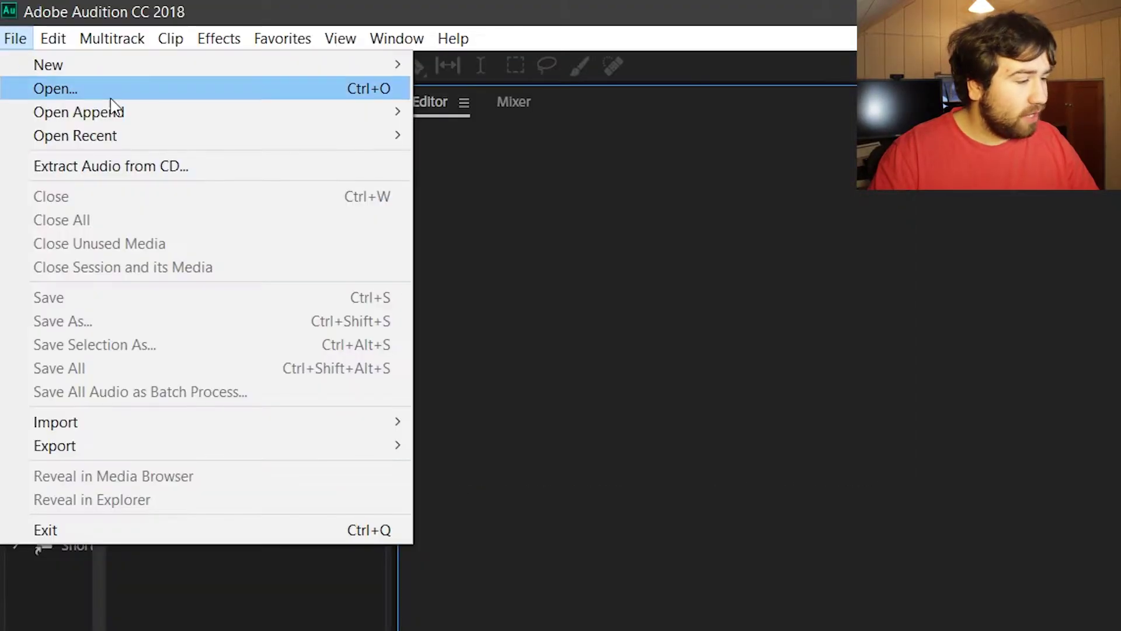
pyautogui.click(517, 69)
pyautogui.write('Music Extensio')
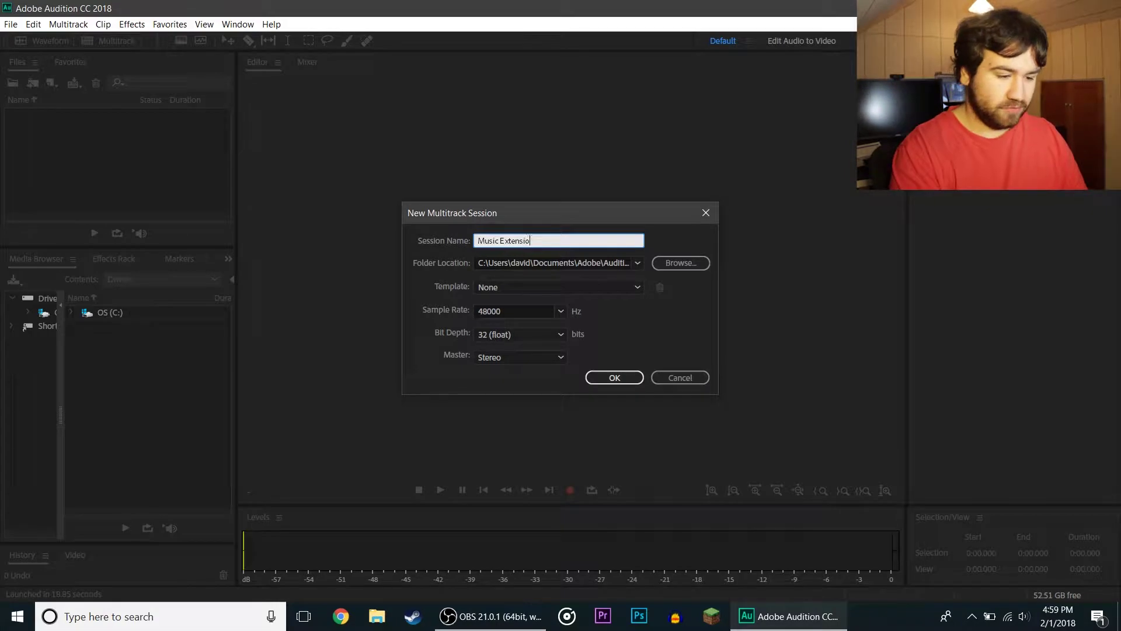
pyautogui.write('n')
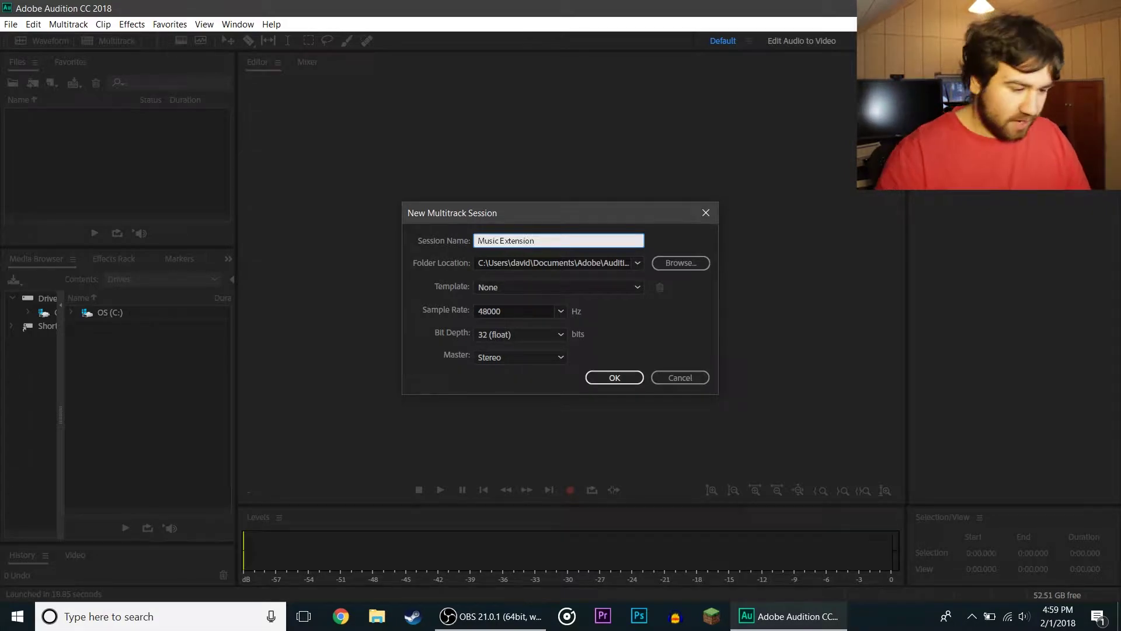
pyautogui.click(560, 312)
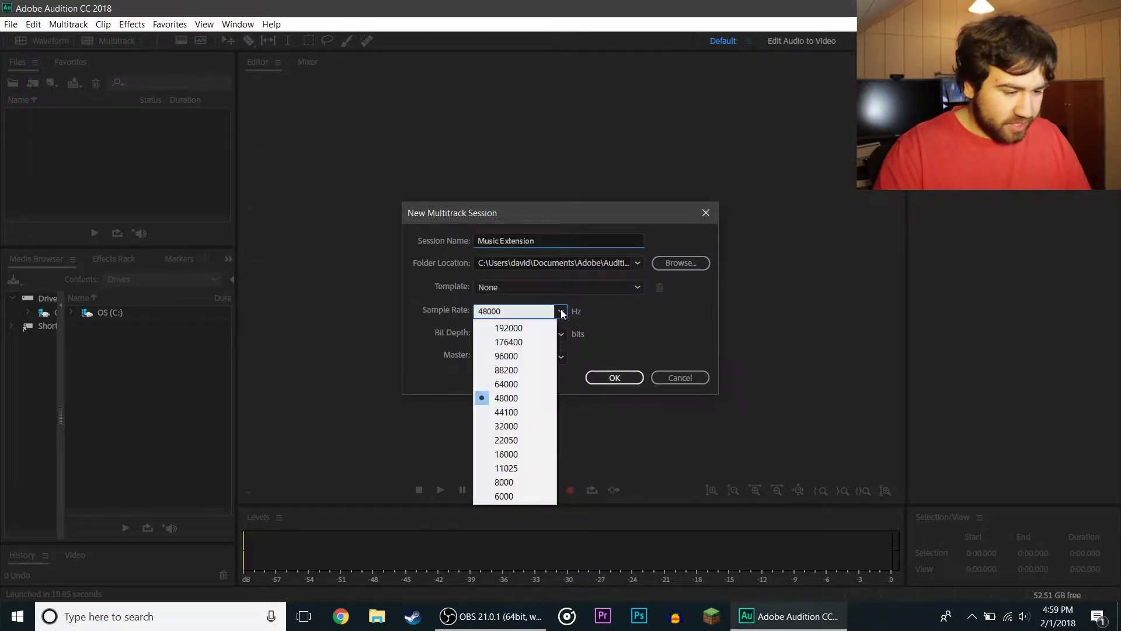
pyautogui.click(517, 409)
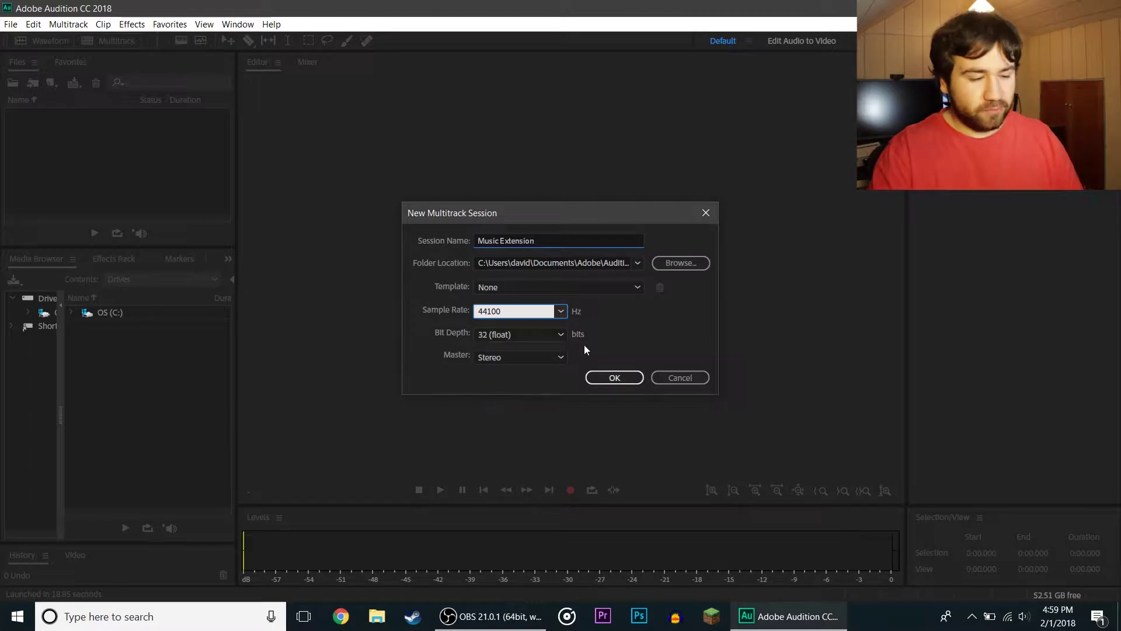
pyautogui.click(606, 380)
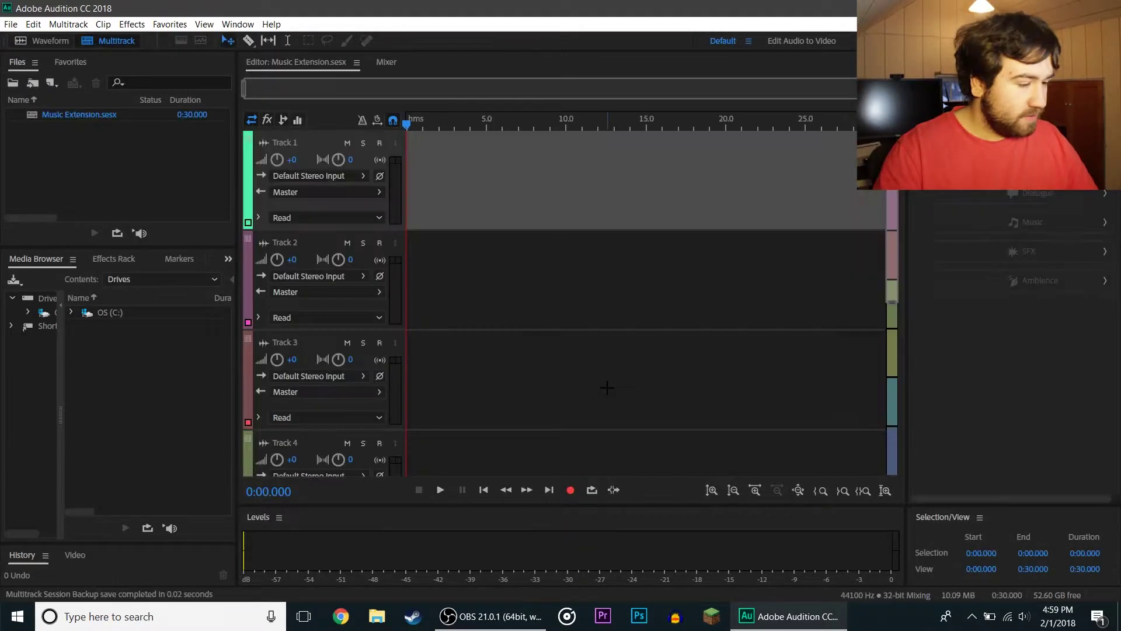
# - Import the 'Distrion & Alex Skrindo - Lightning' mp3 from the Music folder
pyautogui.click(10, 23)
pyautogui.moveTo(35, 252)
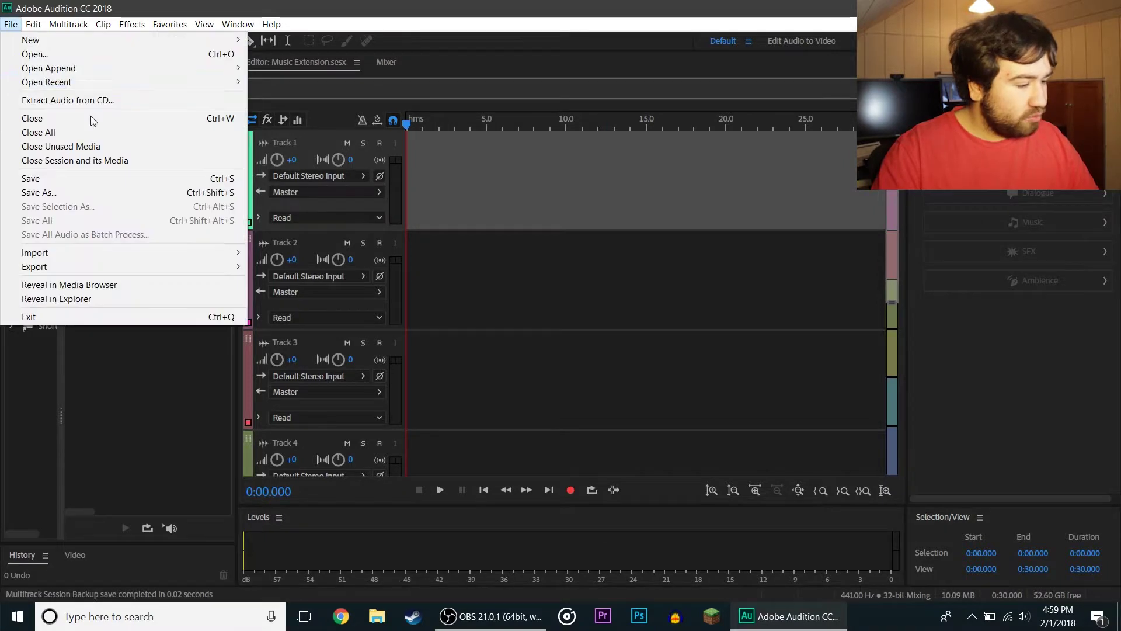
pyautogui.click(274, 253)
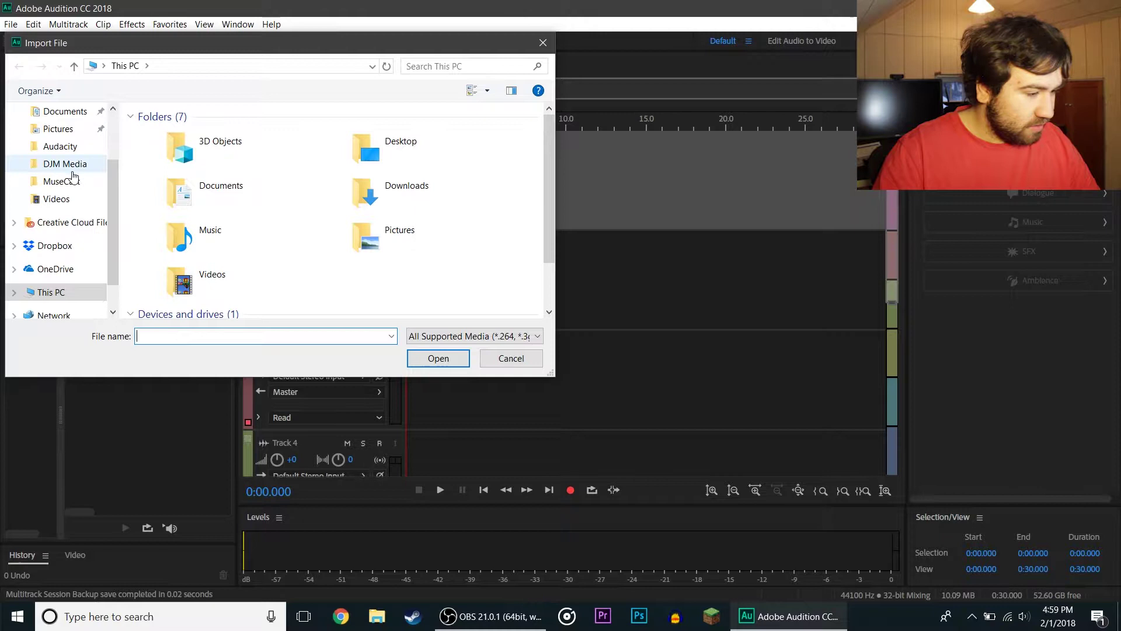
pyautogui.click(201, 258)
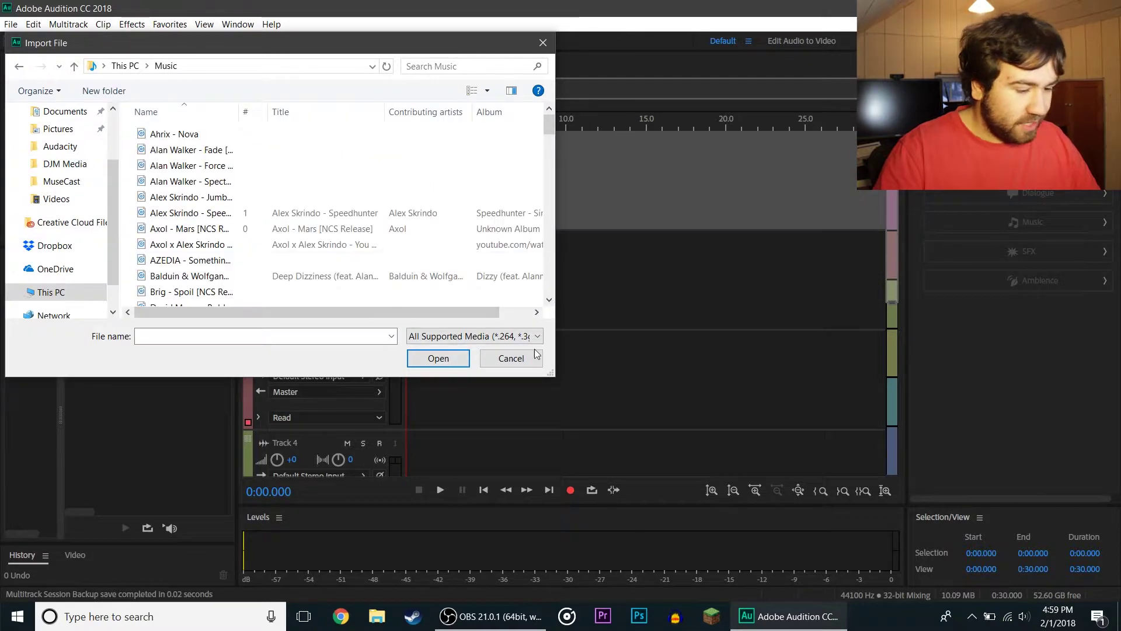
pyautogui.moveTo(552, 372); pyautogui.dragTo(735, 542)
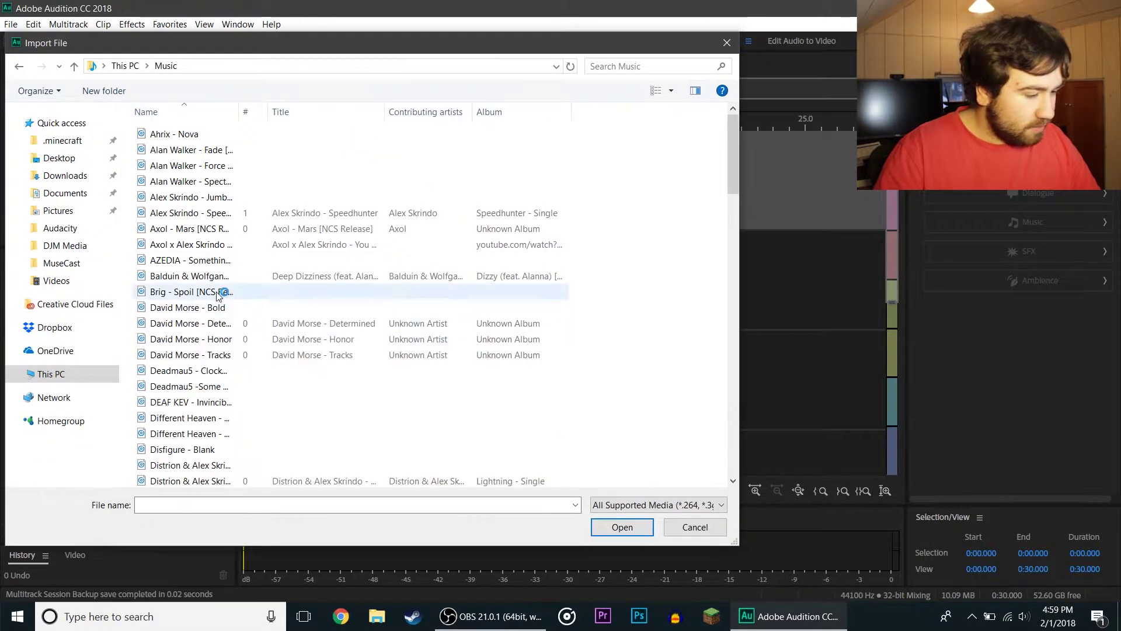
pyautogui.scroll(-1, 220, 391)
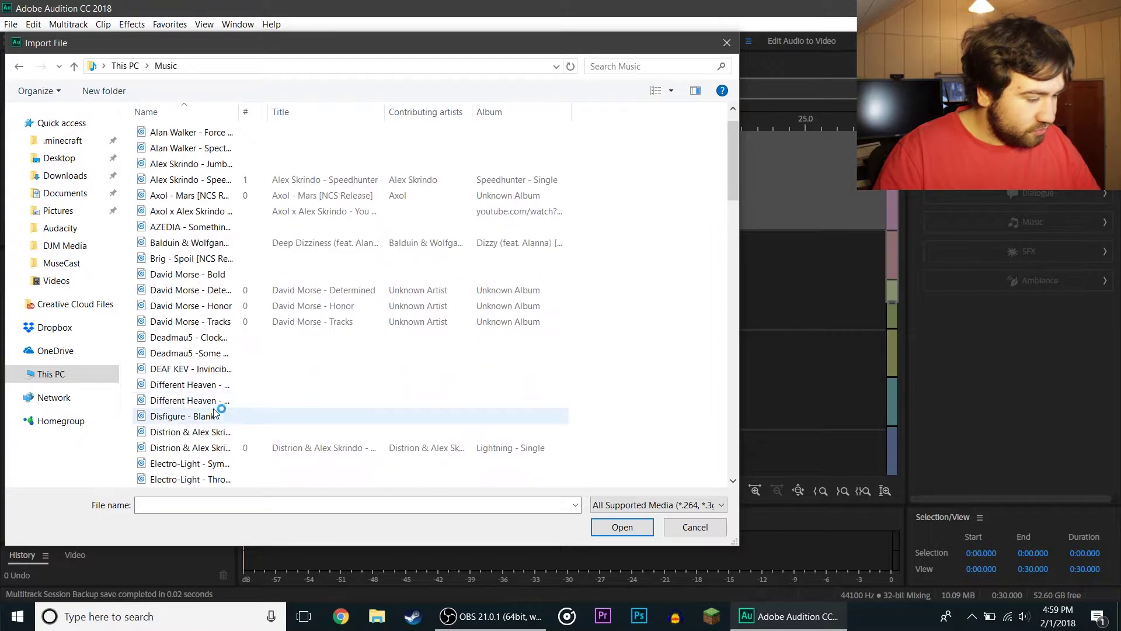
pyautogui.click(220, 450)
pyautogui.click(642, 527)
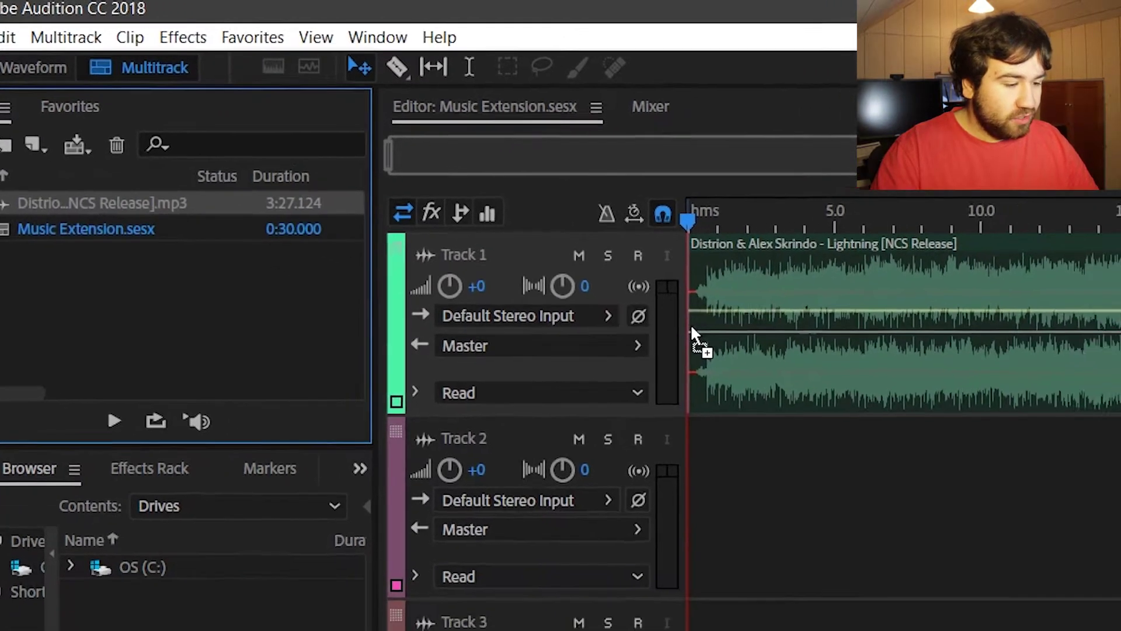
# - Place the Lightning clip at the start of Track 1 and enable Remix in its Properties
pyautogui.moveTo(149, 229); pyautogui.dragTo(826, 369)
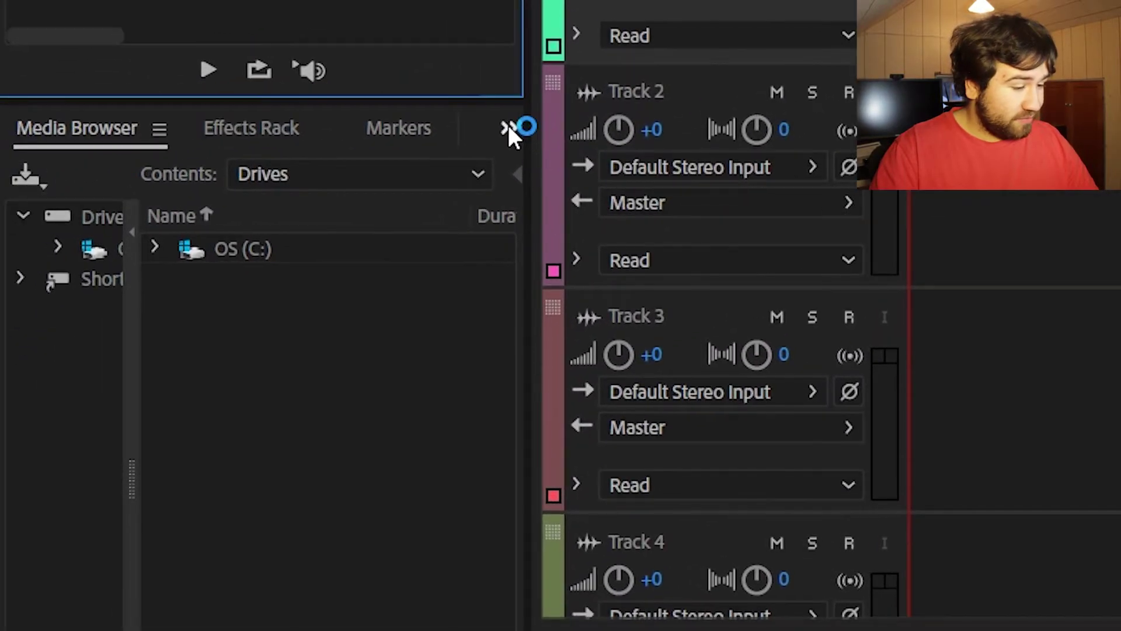
pyautogui.click(506, 126)
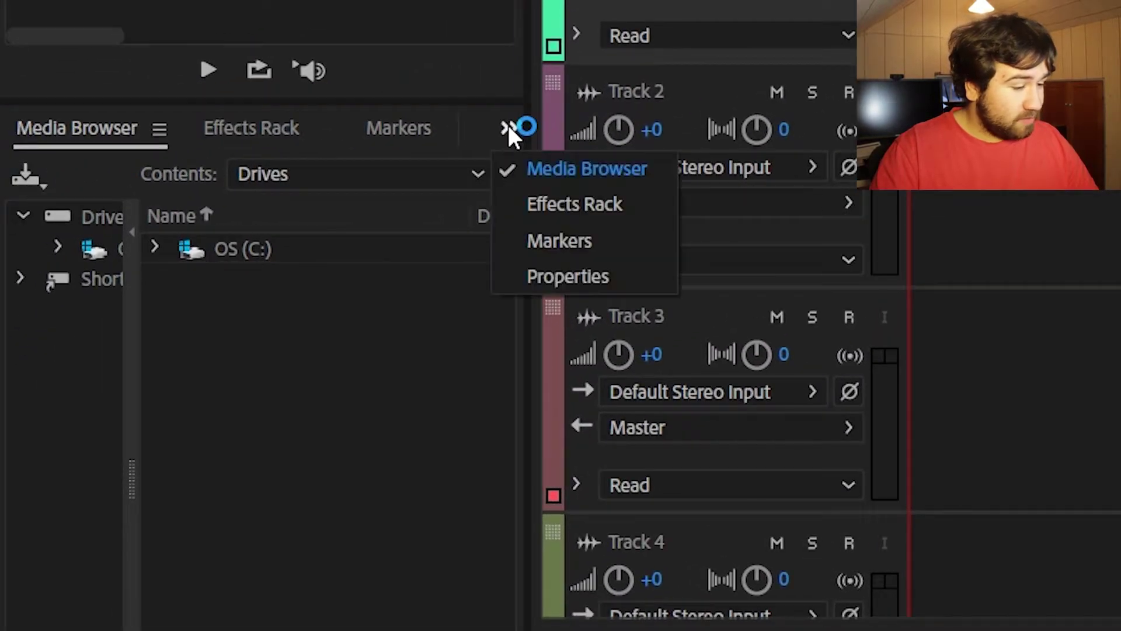
pyautogui.click(558, 282)
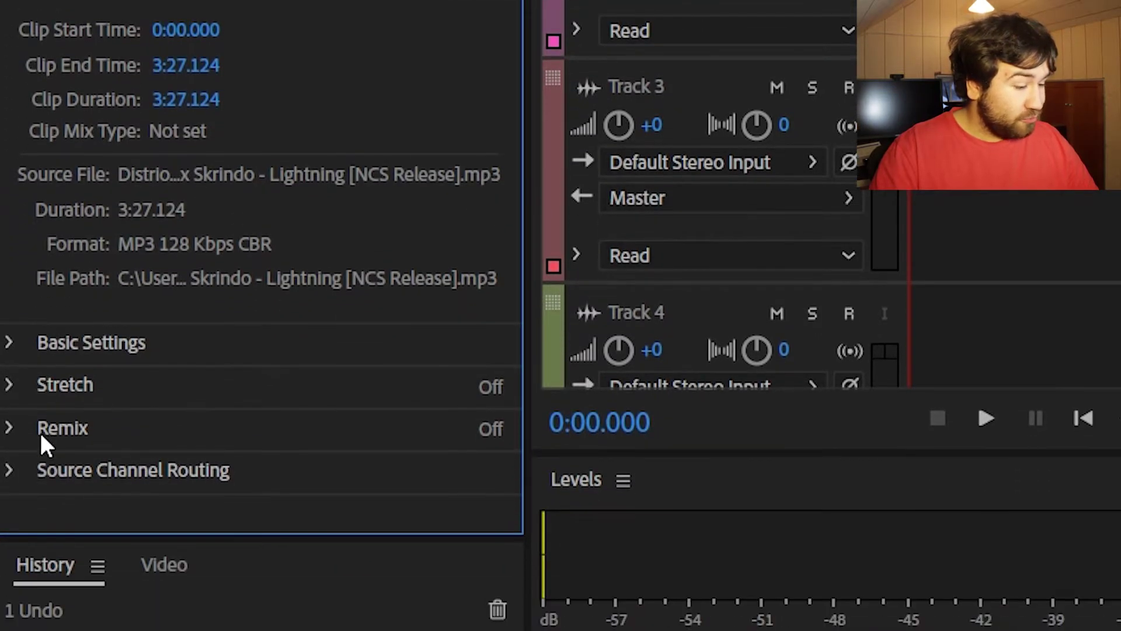
pyautogui.click(9, 429)
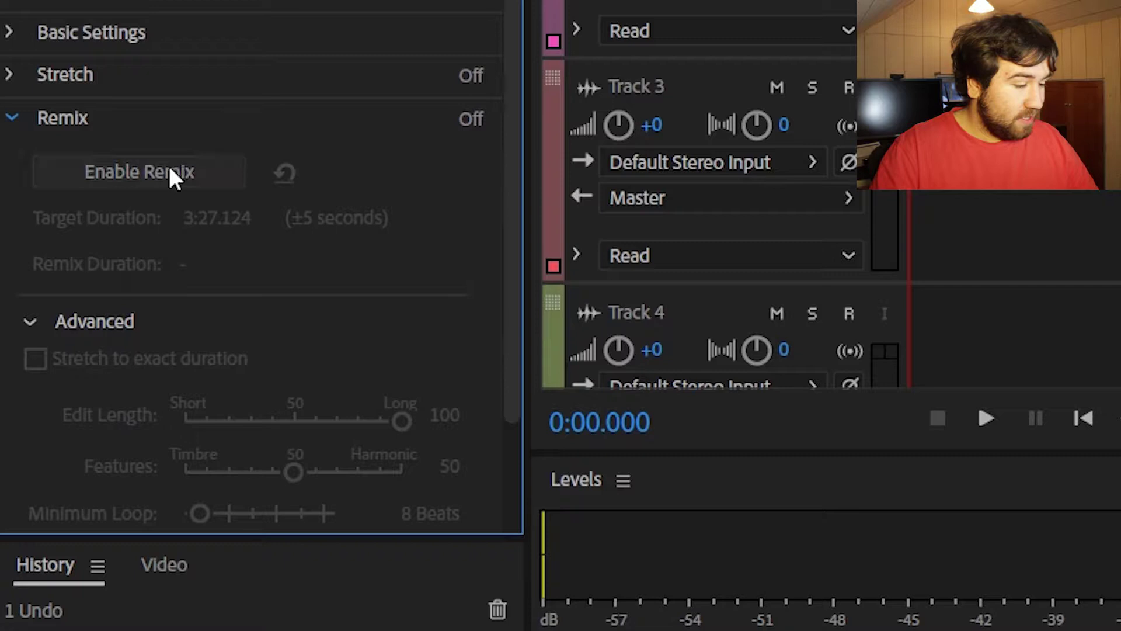
pyautogui.click(142, 177)
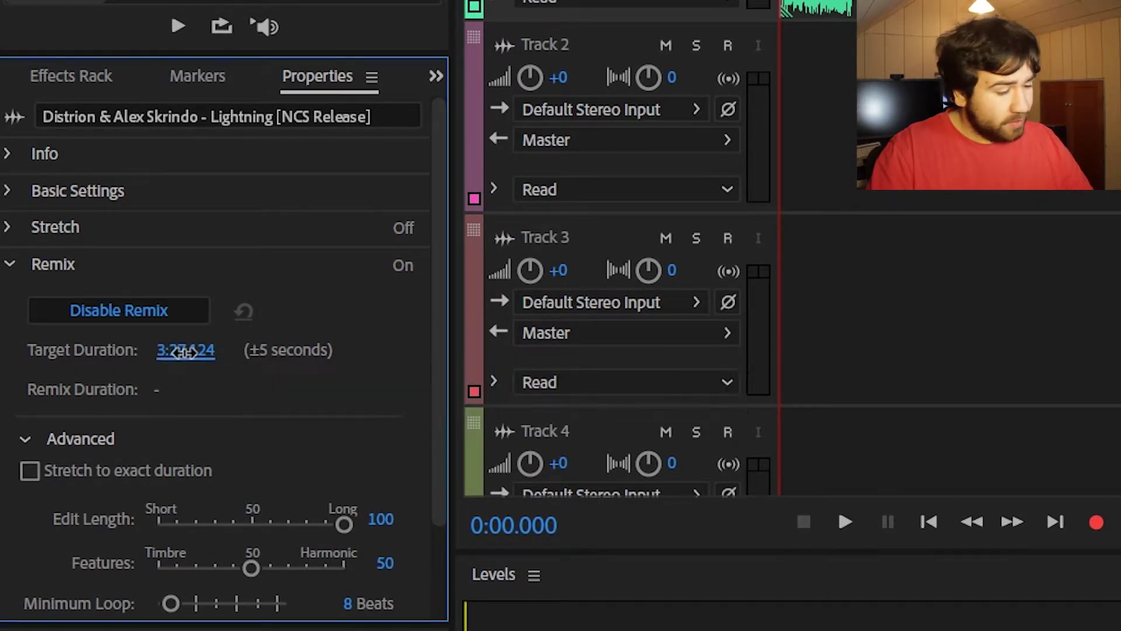
# - Set the Lightning clip's remix target duration to 5:44, giving a 5:45.875 remix
pyautogui.click(186, 350)
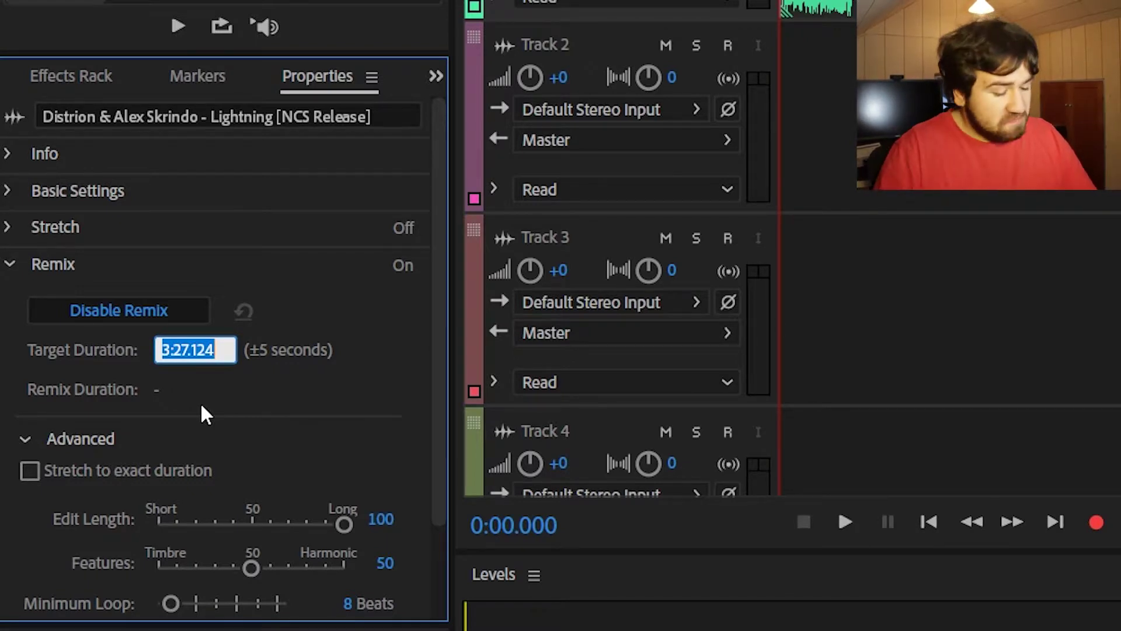
pyautogui.write('5')
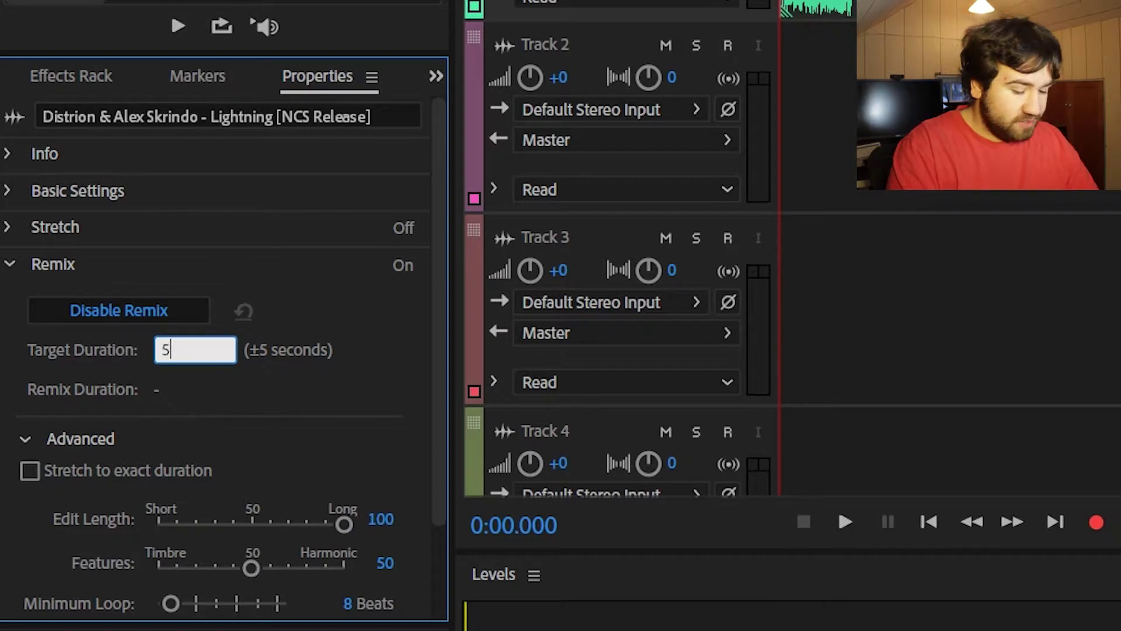
pyautogui.write(':')
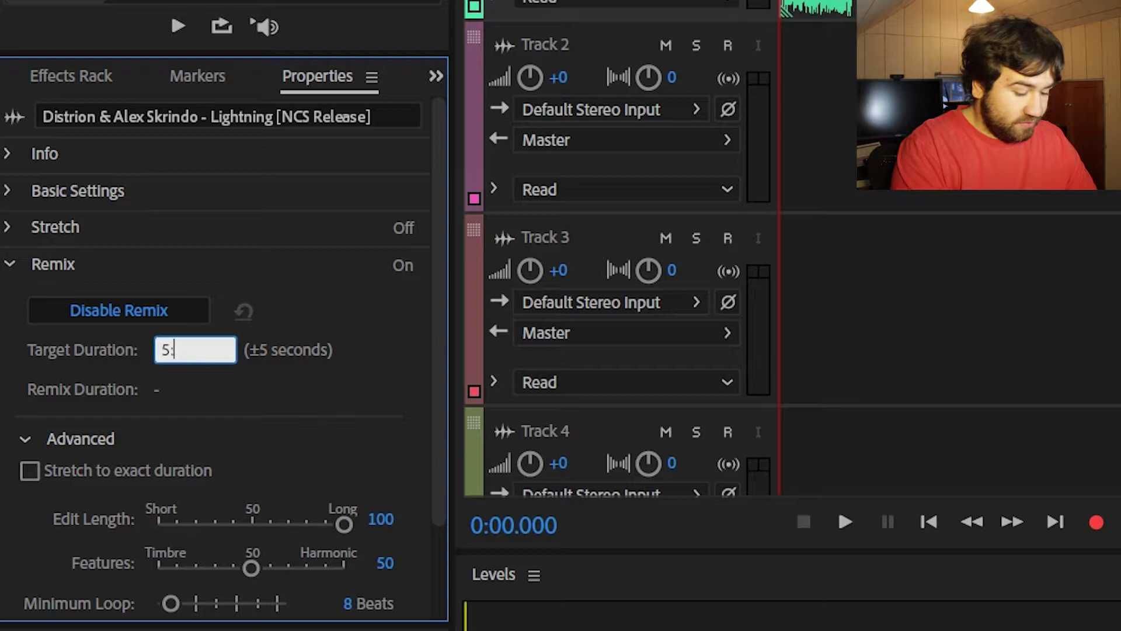
pyautogui.write('44')
pyautogui.press('Return')
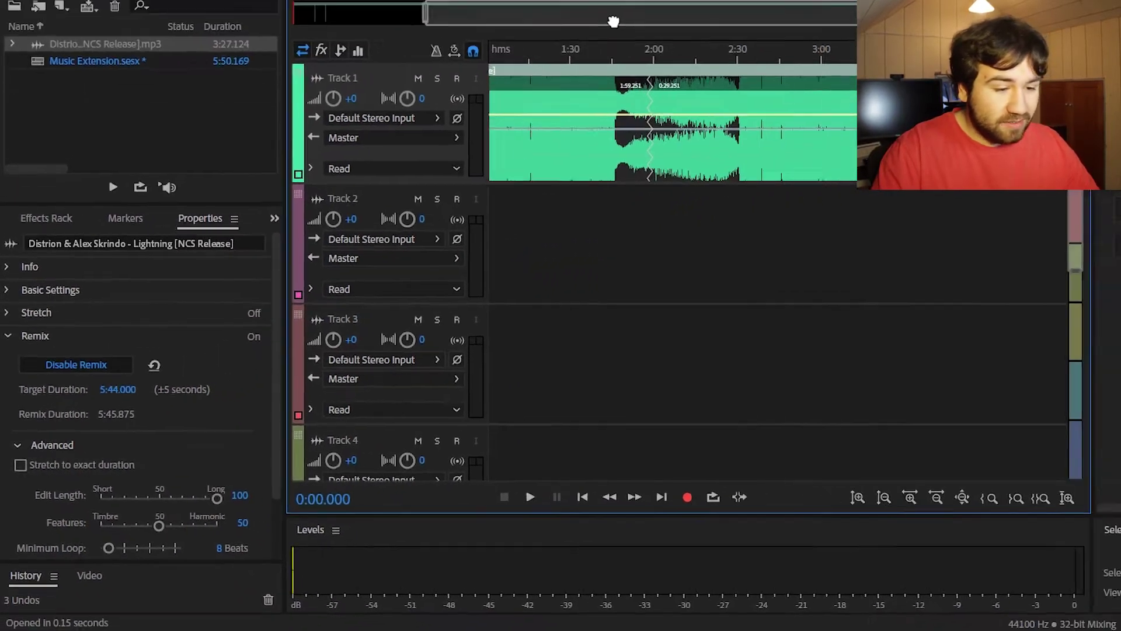
# - Scroll through the remix edit points on Track 1 and position the playhead near 1:42
pyautogui.moveTo(613, 22); pyautogui.dragTo(735, 133)
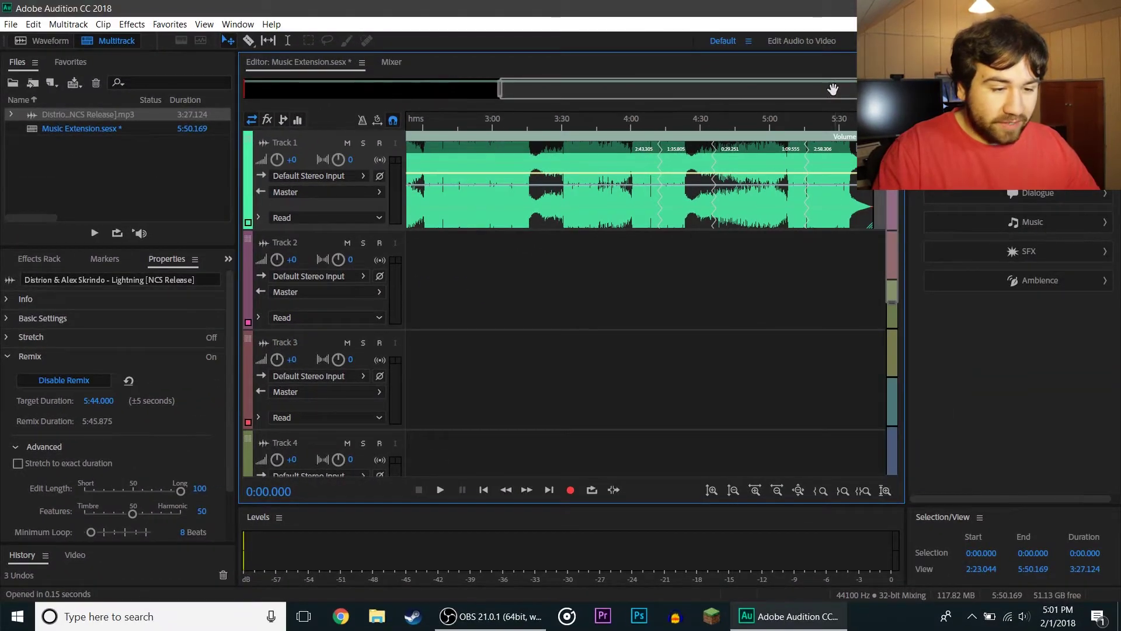
pyautogui.moveTo(818, 94); pyautogui.dragTo(484, 92)
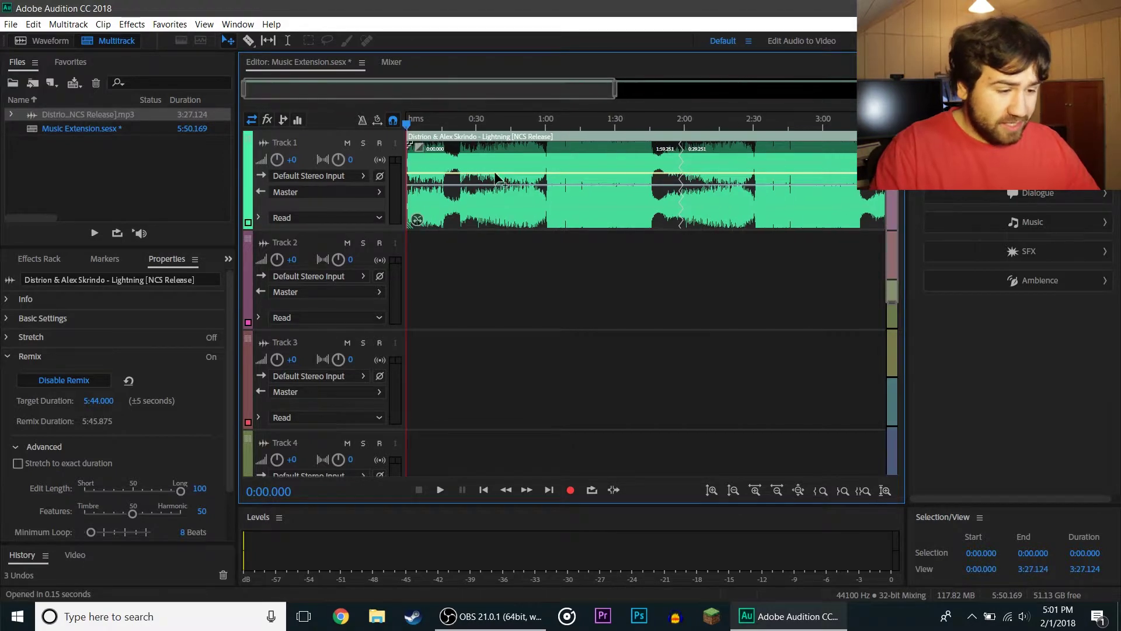
pyautogui.moveTo(562, 91); pyautogui.dragTo(671, 92)
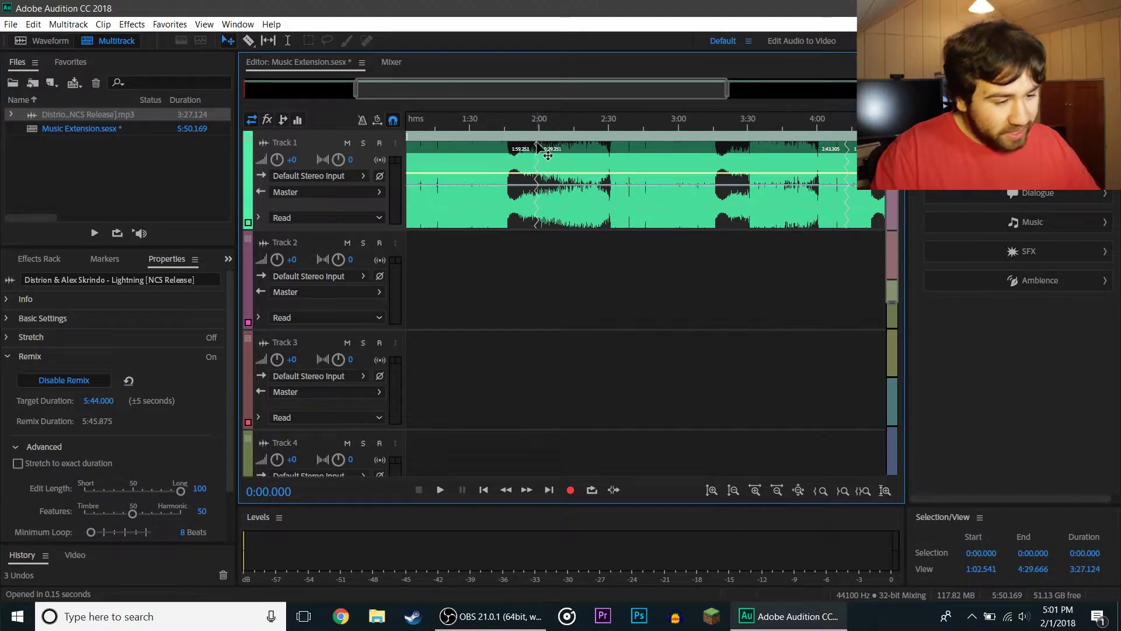
pyautogui.moveTo(496, 91); pyautogui.dragTo(595, 91)
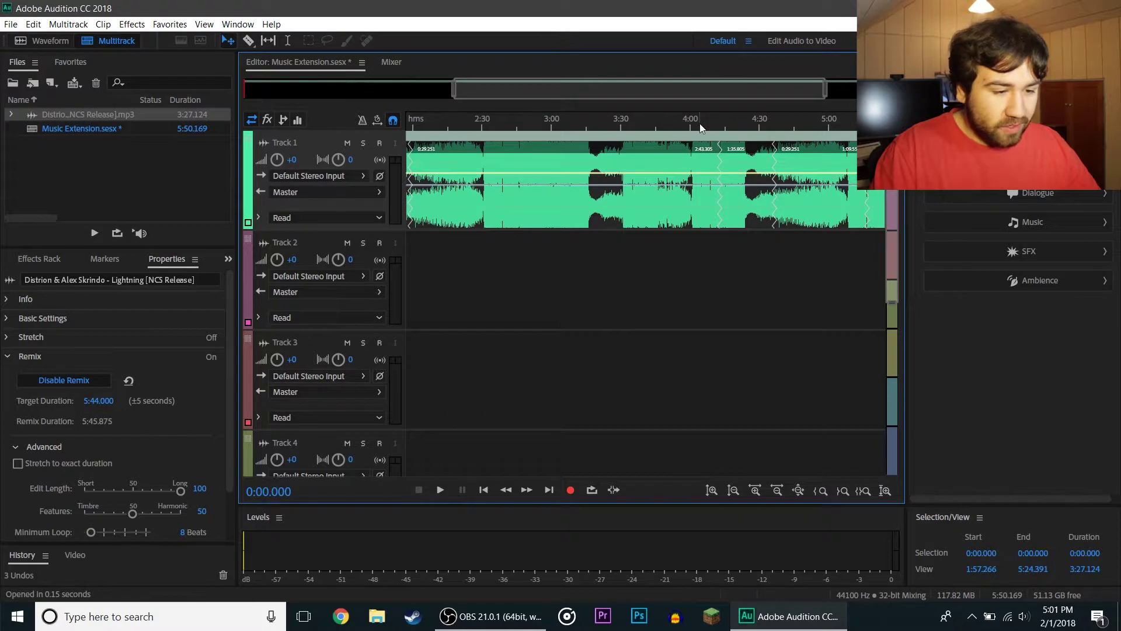
pyautogui.moveTo(683, 88); pyautogui.dragTo(733, 90)
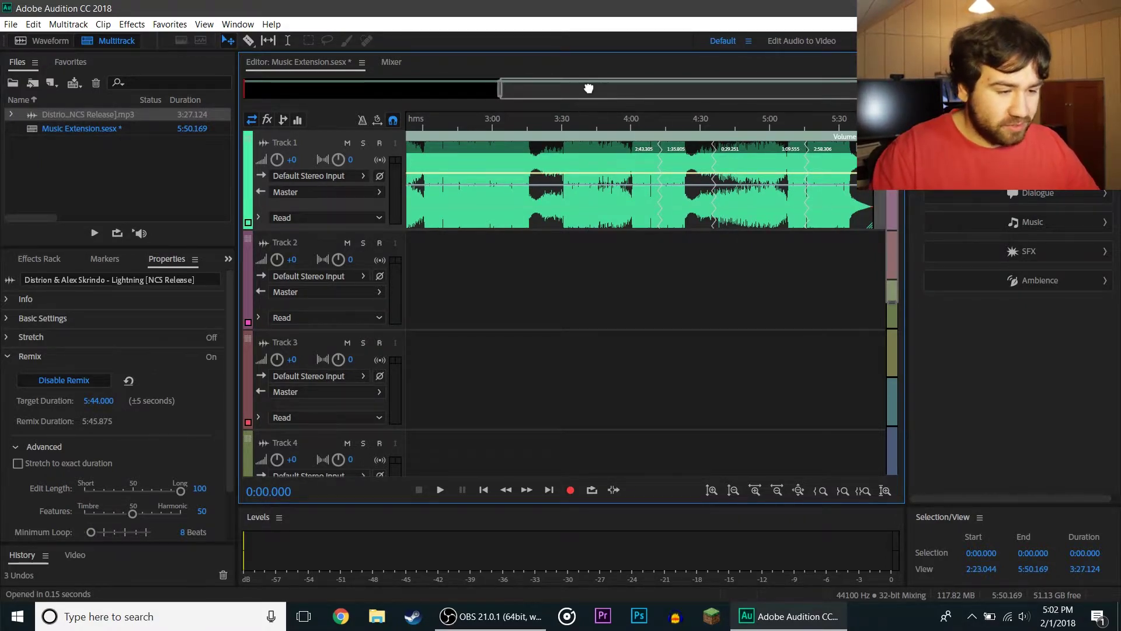
pyautogui.moveTo(589, 88); pyautogui.dragTo(434, 112)
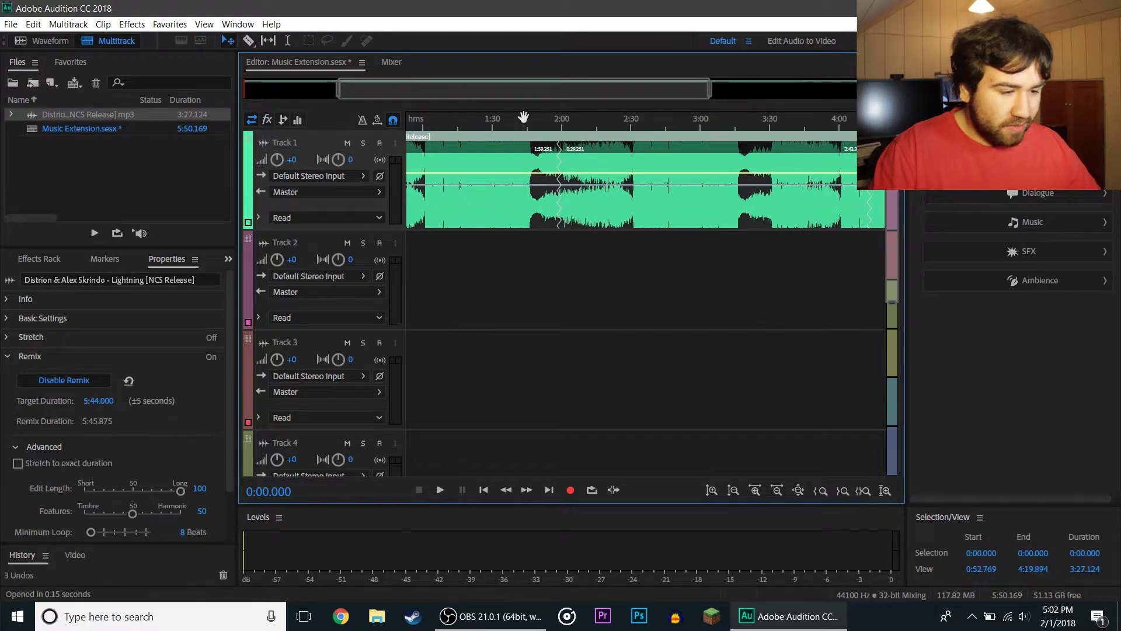
# - Audition the remix across the cuts near 2:00 and 4:10, stopping at 4:15.893
pyautogui.press('space')
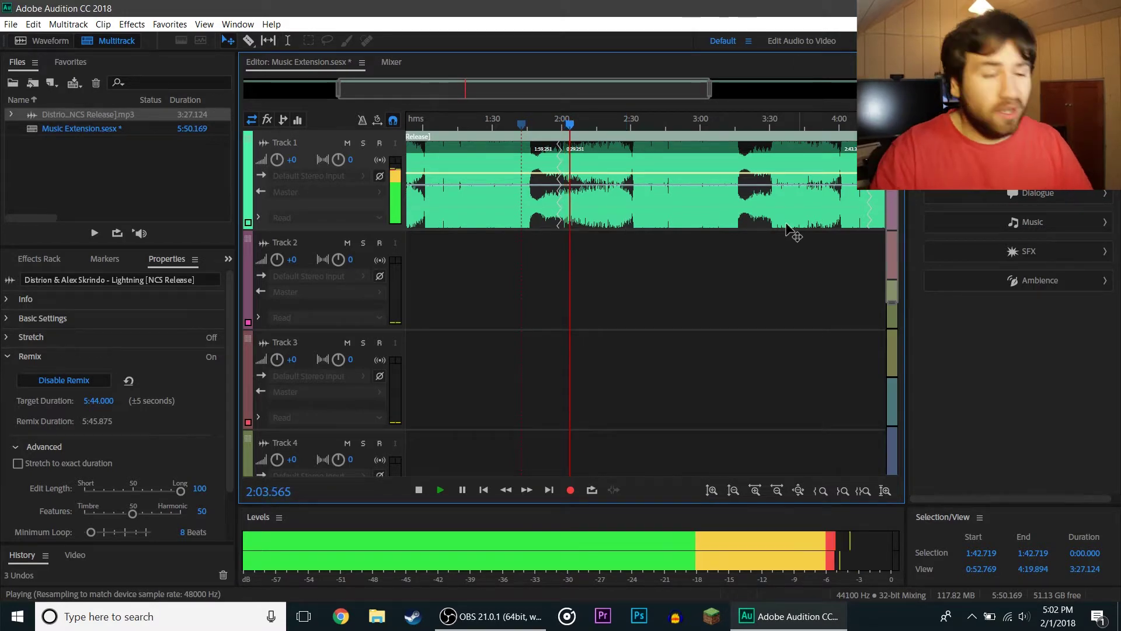
pyautogui.press('space')
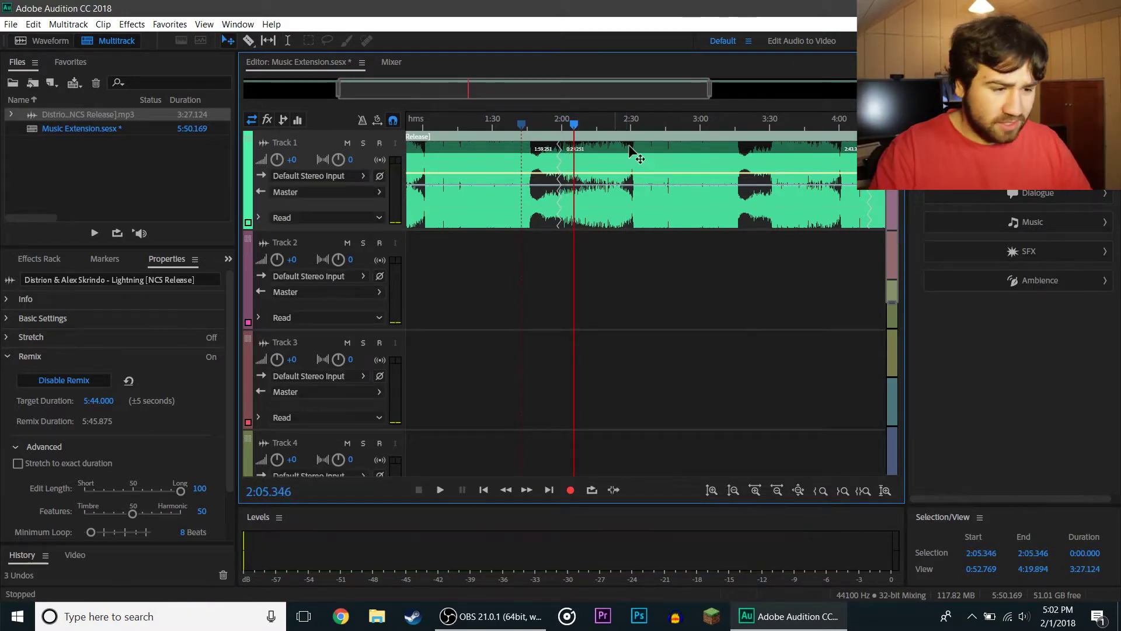
pyautogui.moveTo(661, 89); pyautogui.dragTo(804, 89)
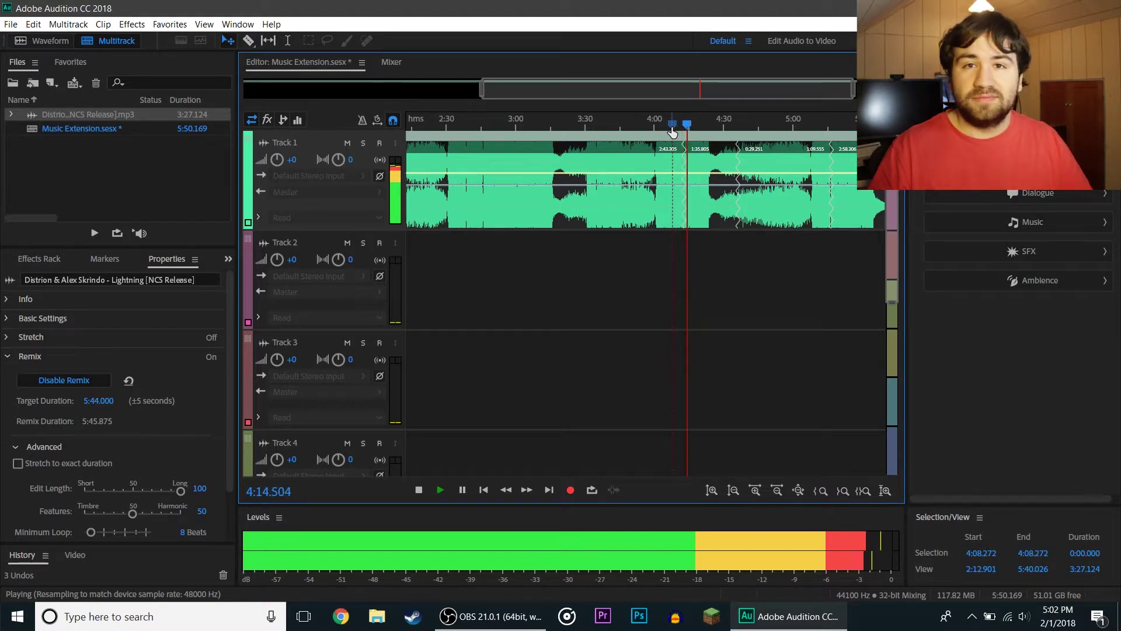
pyautogui.press('space')
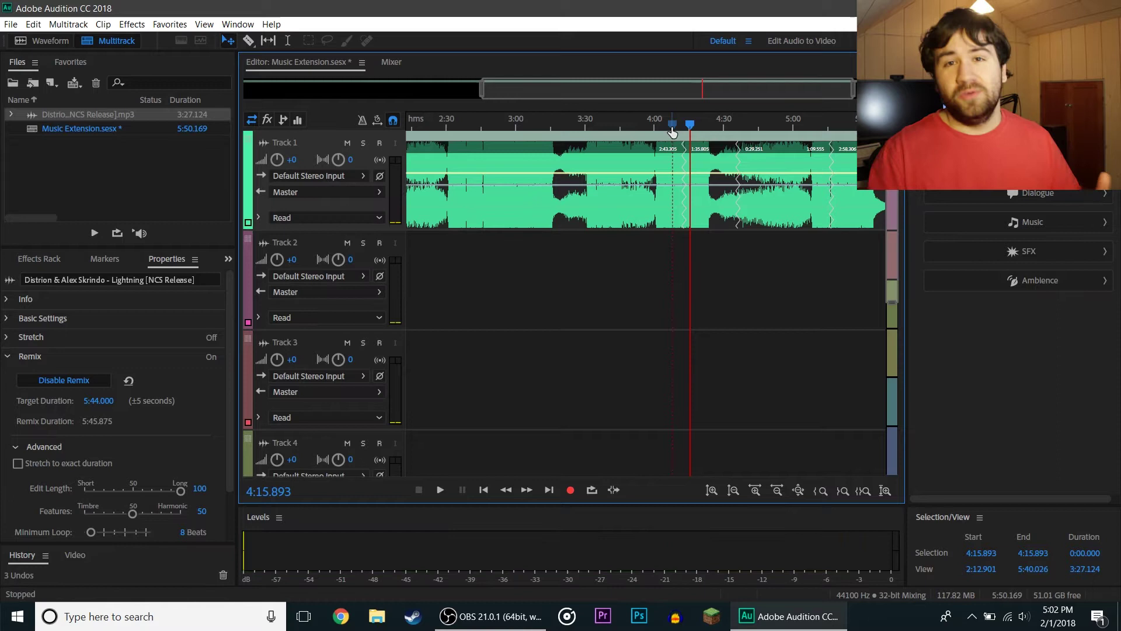
pyautogui.moveTo(620, 92); pyautogui.dragTo(798, 90)
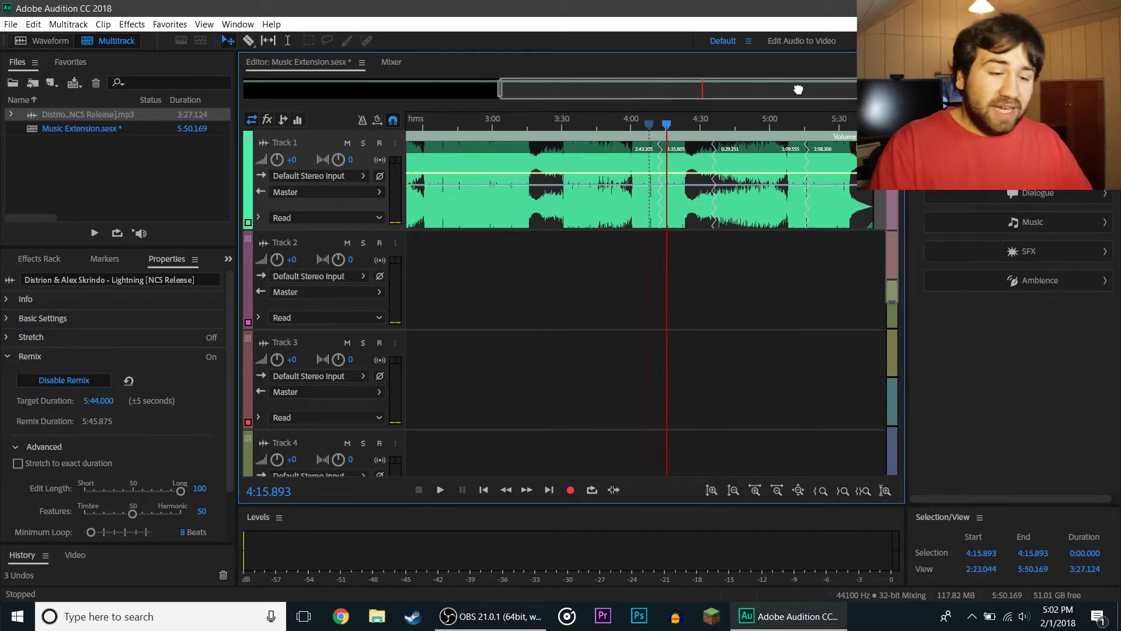
pyautogui.moveTo(531, 81); pyautogui.dragTo(308, 86)
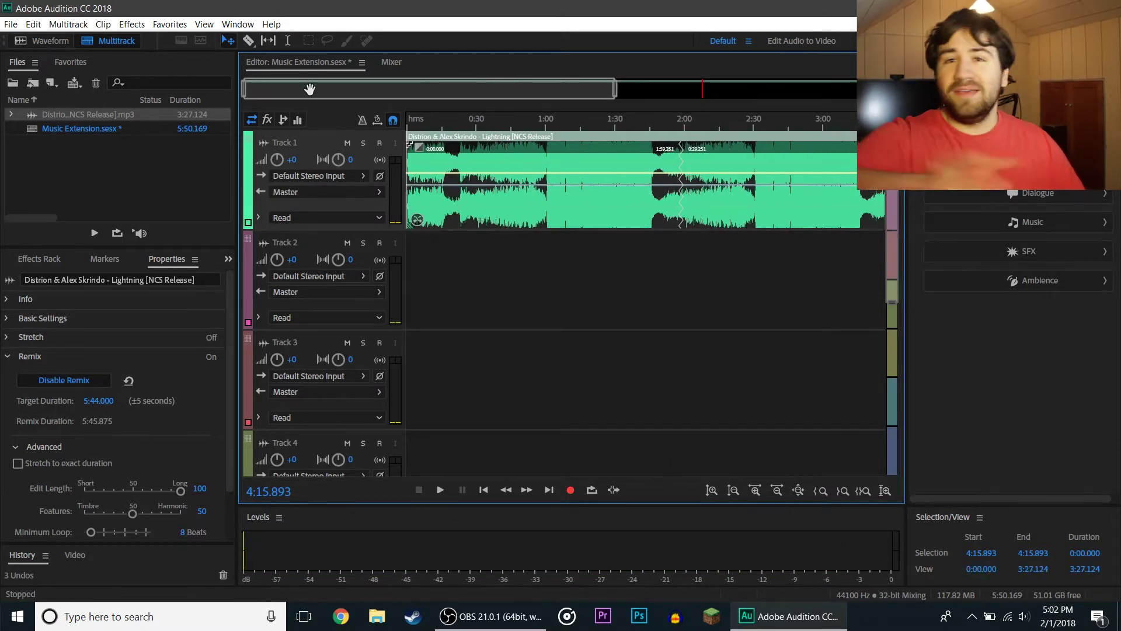